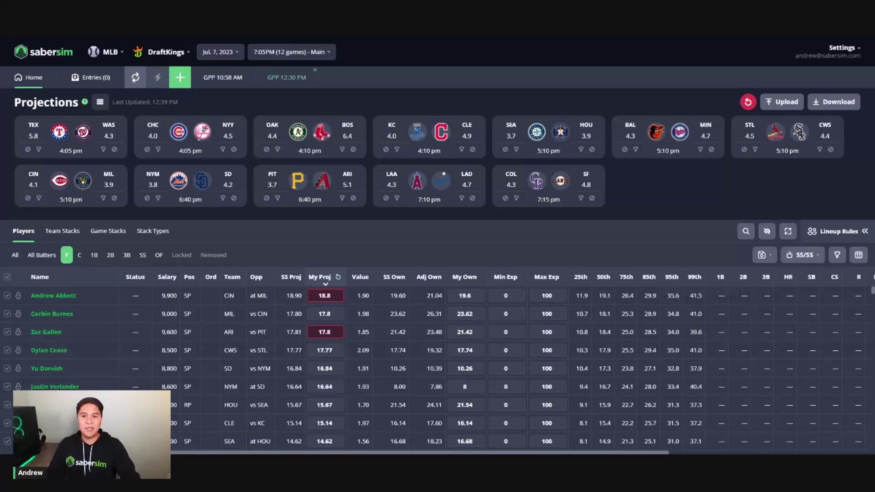
- Bring up the GPP 12:30 PM build's contest details on the MLB DraftKings projections page
mouse_move(286, 78)
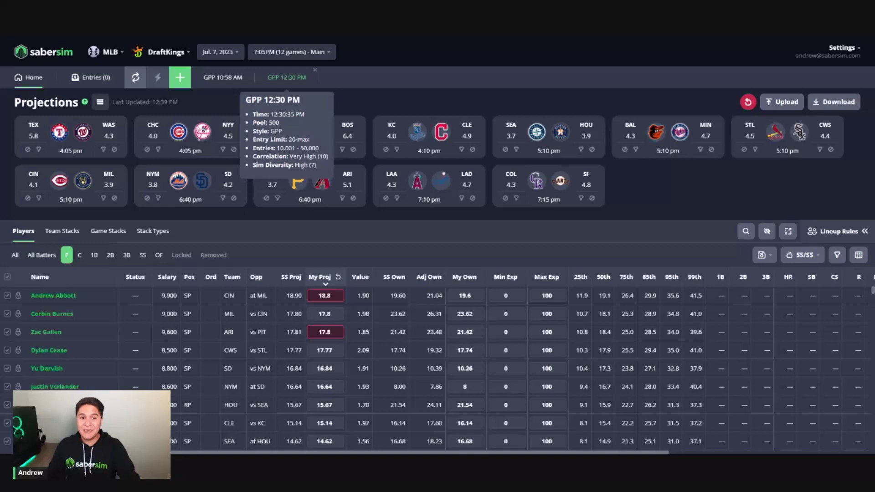
- Open the GPP 12:30 PM build and raise Min Unique Players to 7
left_click(318, 137)
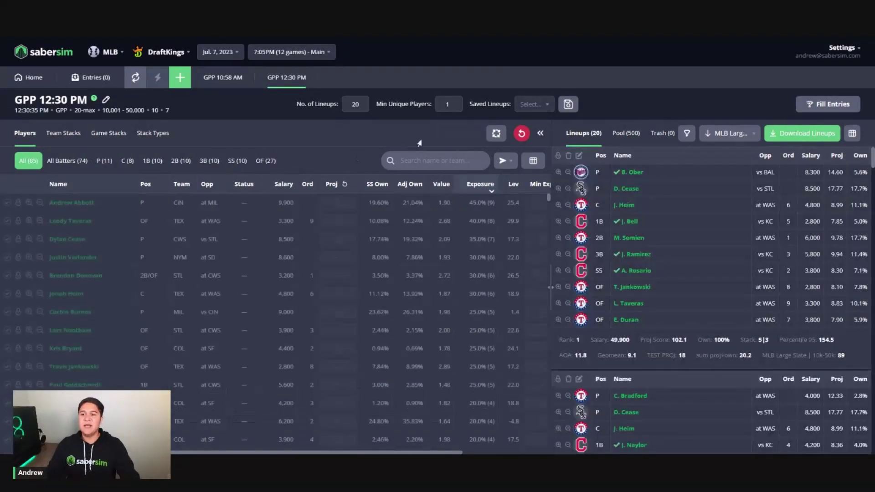
left_click(455, 102)
left_click(456, 102)
left_click(455, 102)
left_click(455, 102)
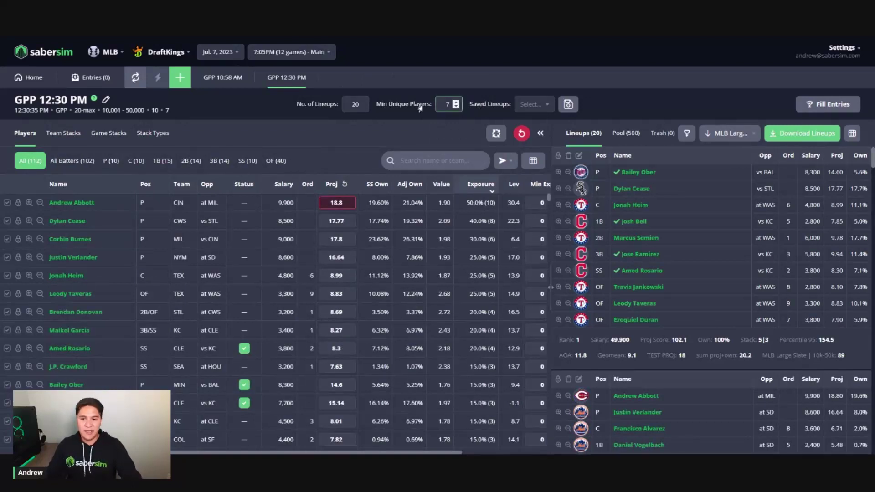
- Set the TEX team stack minimum exposure to 35
left_click(79, 132)
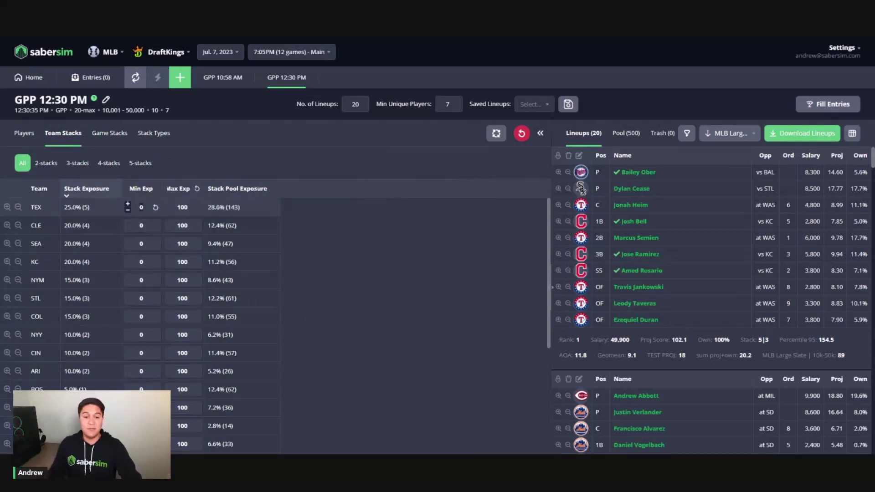
type("35")
left_click(460, 134)
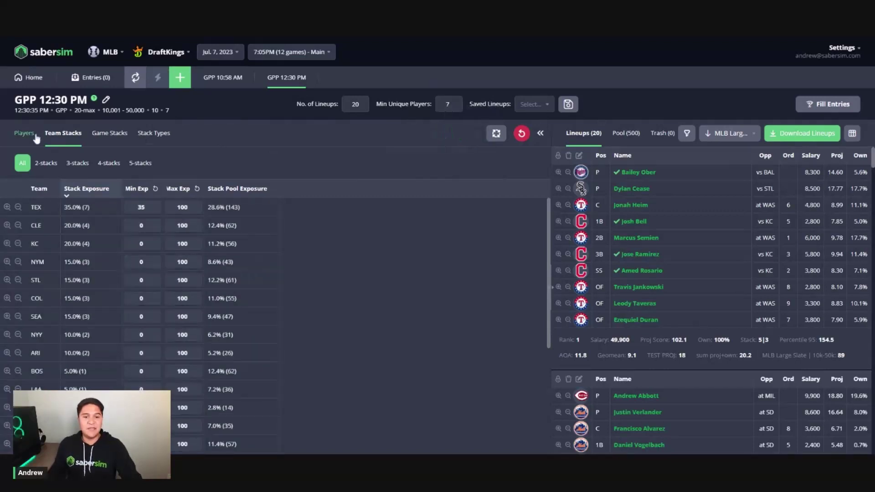
- Filter the player list to pitchers and enter 50 as Justin Verlander's minimum exposure
left_click(36, 139)
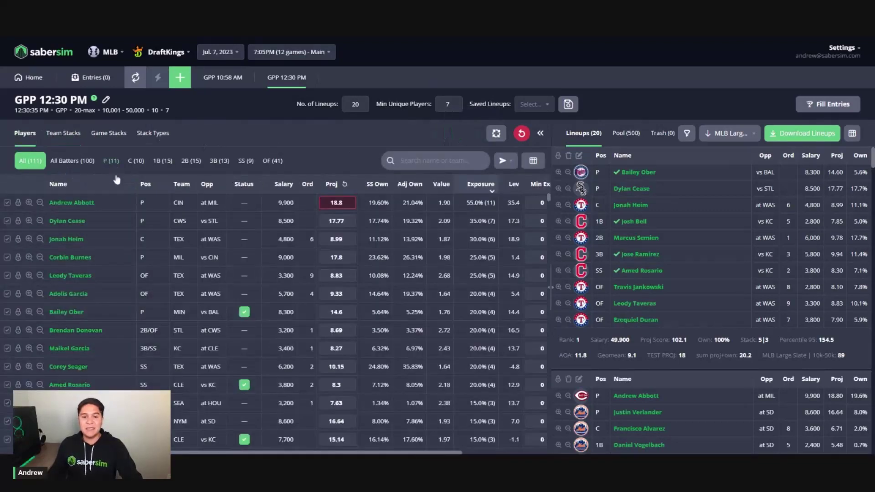
left_click(111, 160)
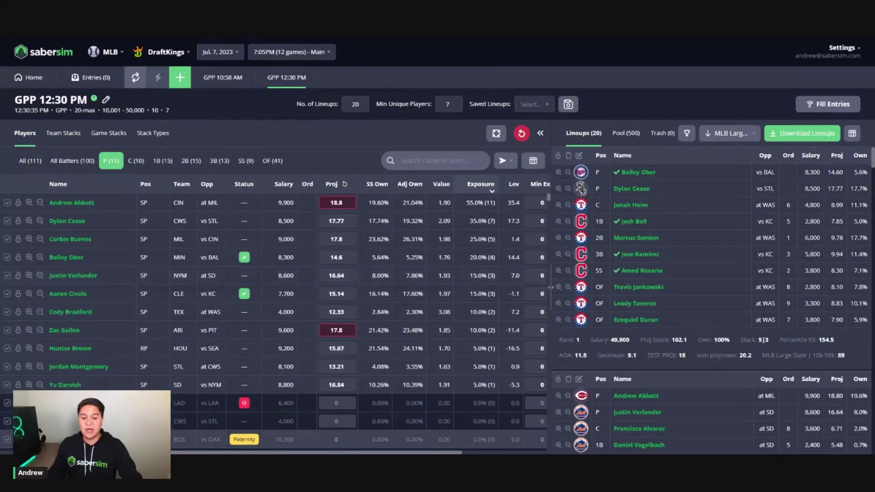
scroll(550, 287, "right", 1)
scroll(550, 287, "right", 3)
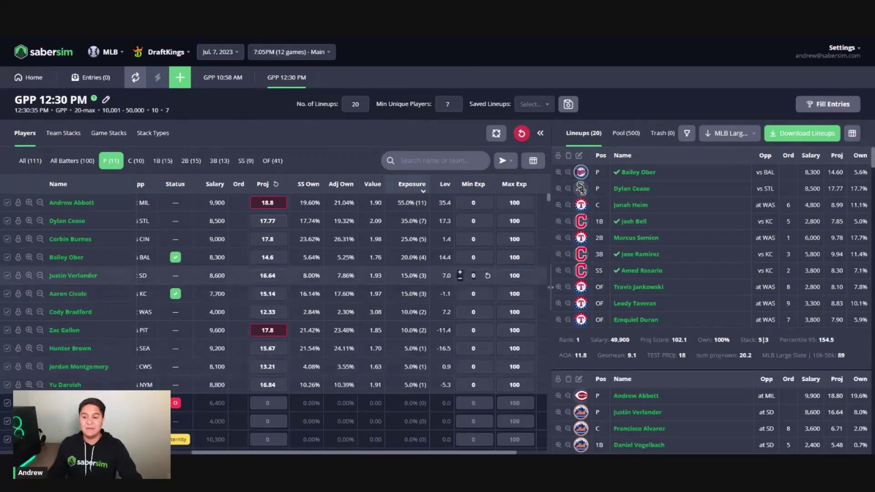
left_click(473, 275)
type("50")
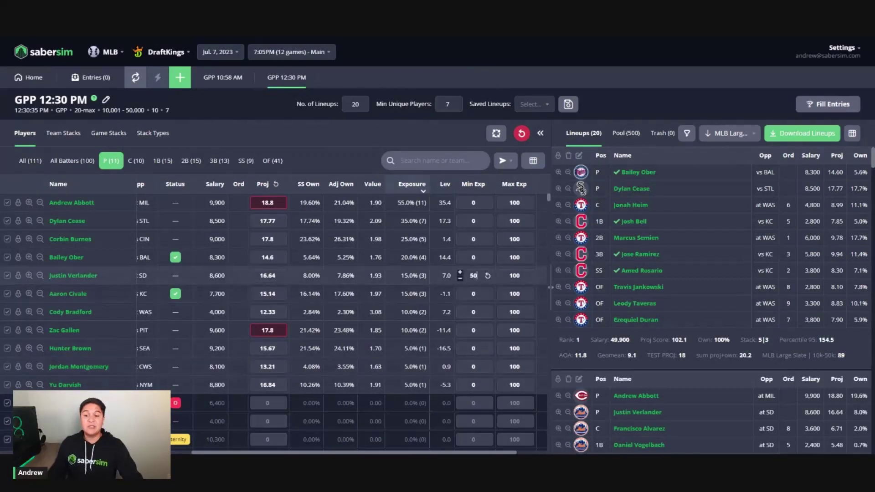
- Apply Verlander's 50 minimum exposure, triggering the Unable to meet exposures warning
left_click(465, 135)
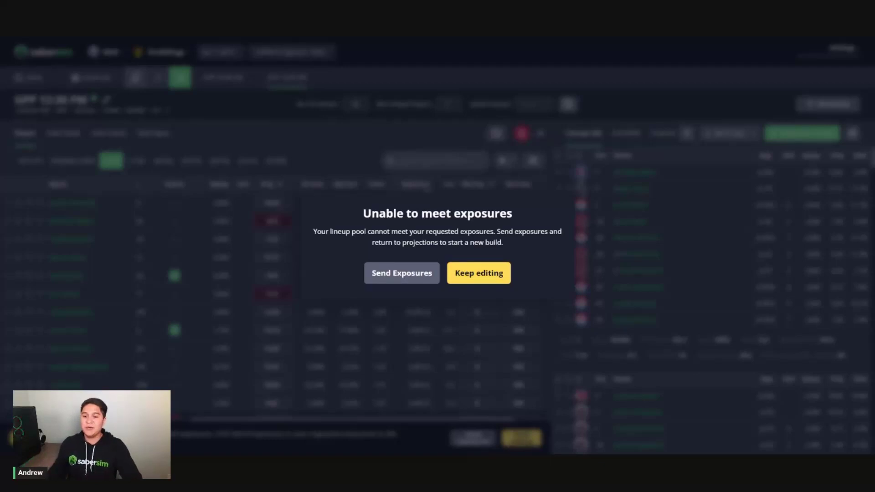
- Send the exposures back to projections and confirm TEX's 35 minimum on Team Stacks
left_click(411, 273)
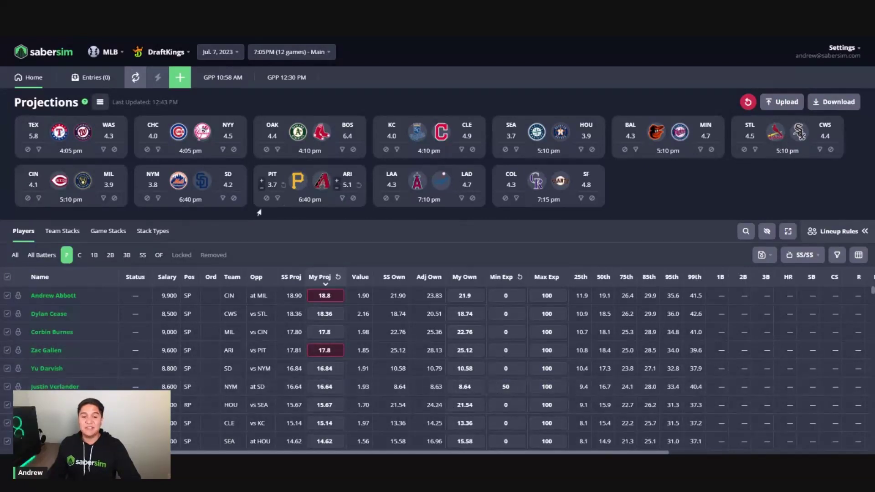
left_click(75, 235)
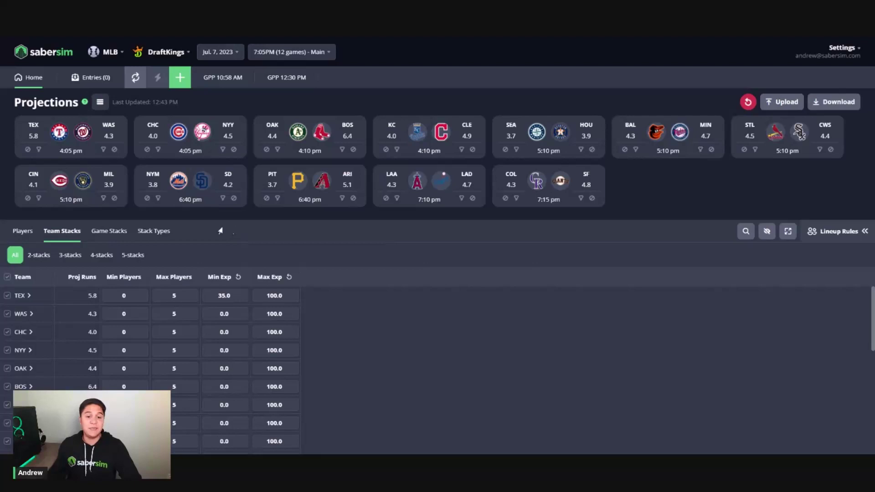
left_click(24, 231)
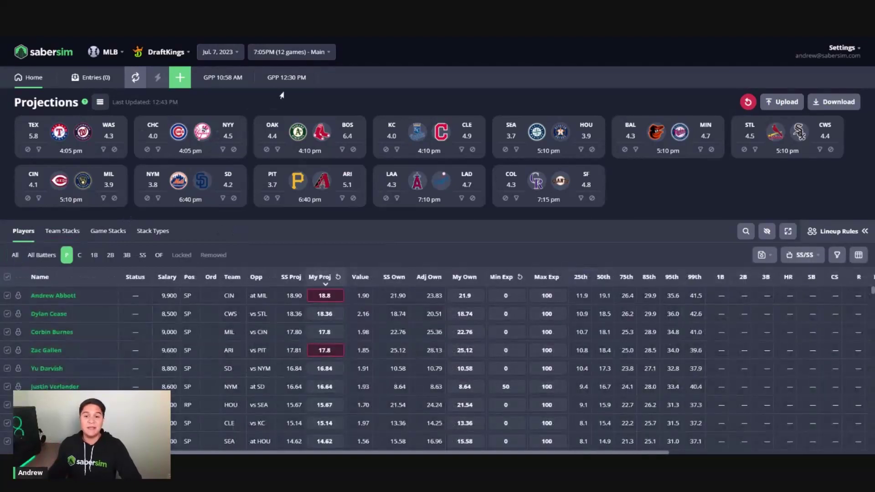
mouse_move(287, 87)
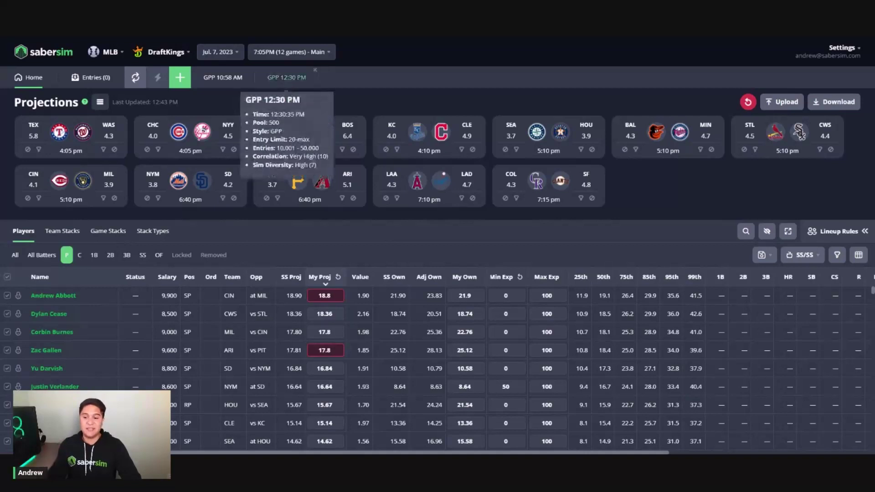
left_click(287, 87)
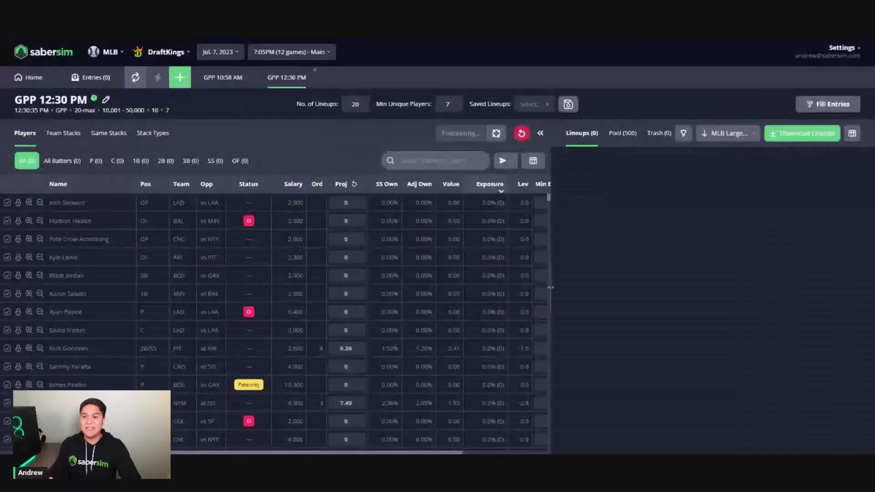
mouse_move(287, 78)
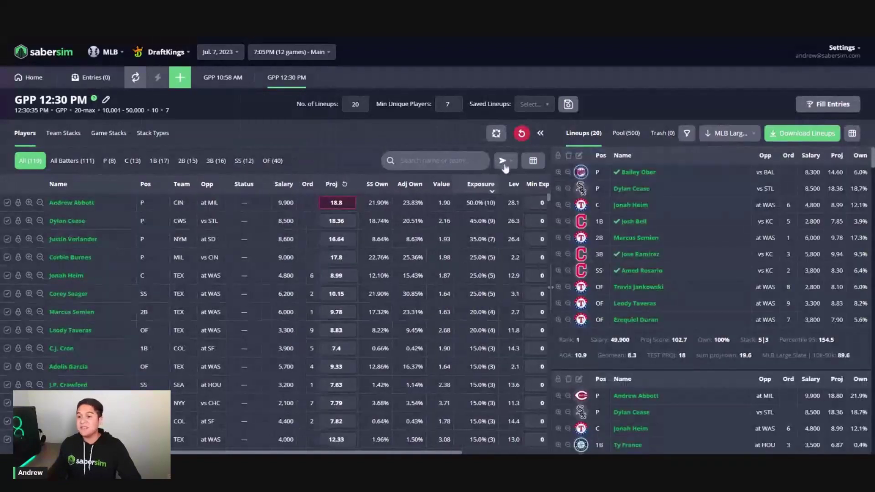
left_click(504, 165)
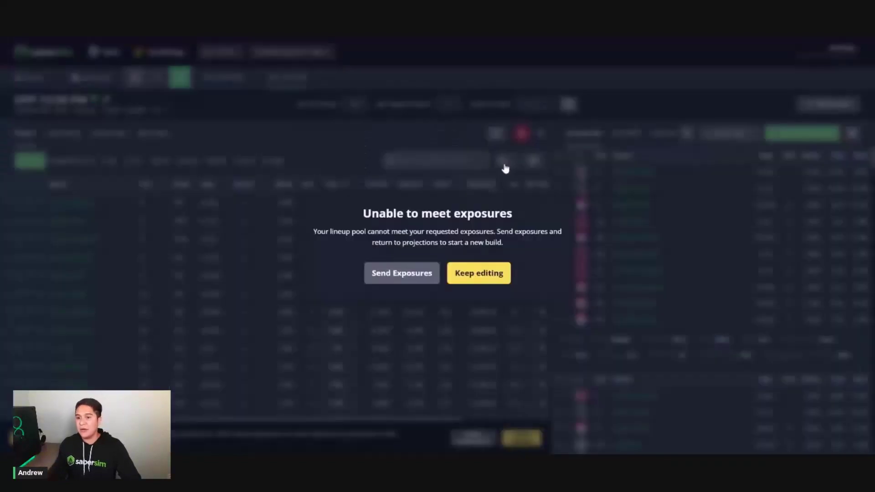
left_click(477, 277)
mouse_move(504, 161)
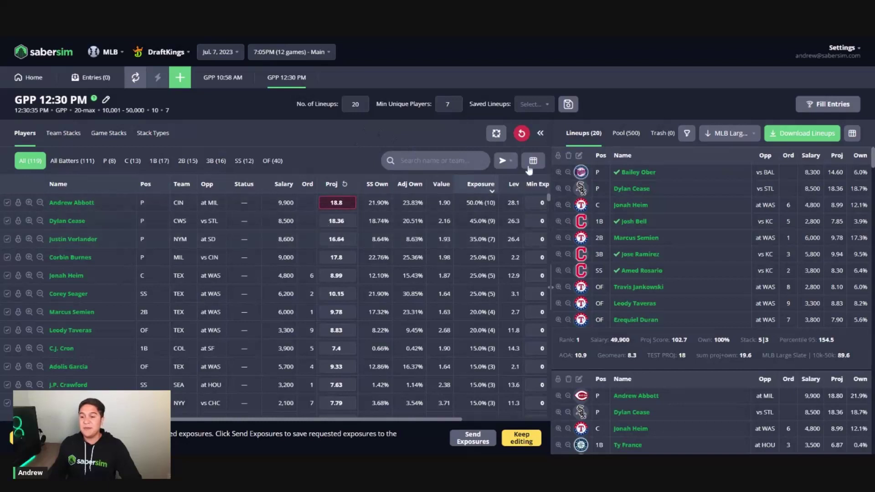
- Filter to pitchers, check Verlander's 35.0% actual exposure, and start editing his minimum exposure
left_click(502, 160)
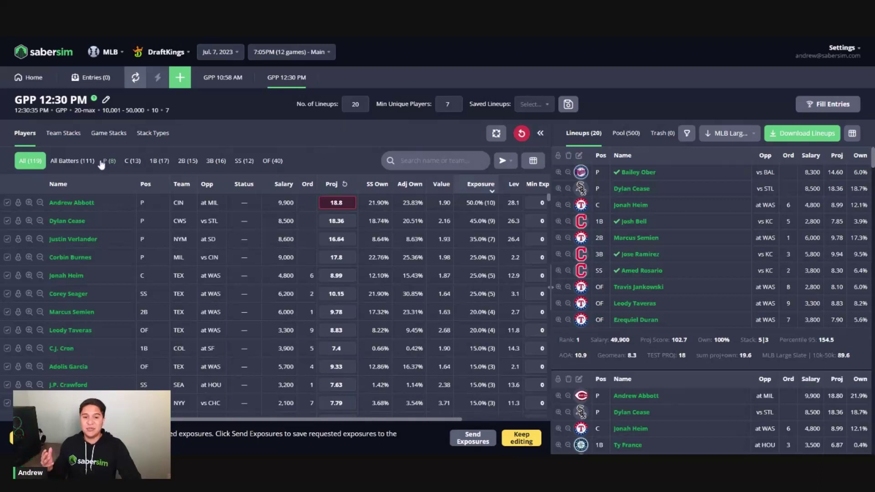
left_click(101, 163)
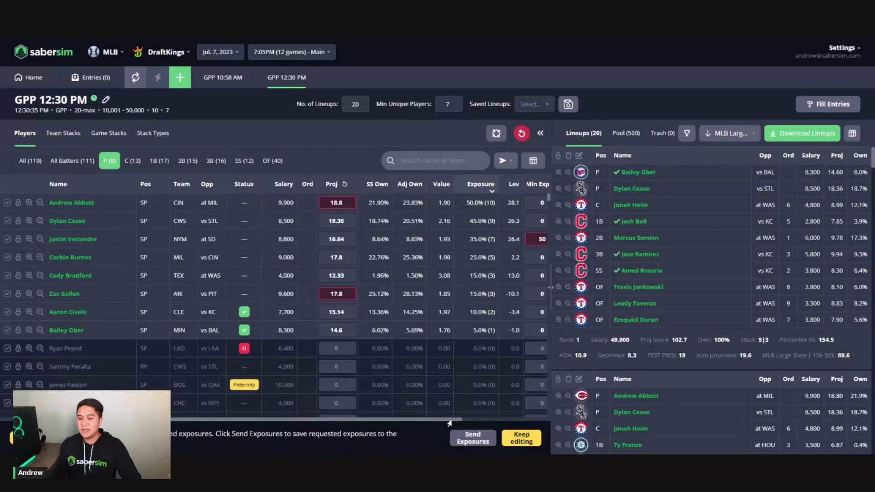
left_click_drag(458, 420, 523, 422)
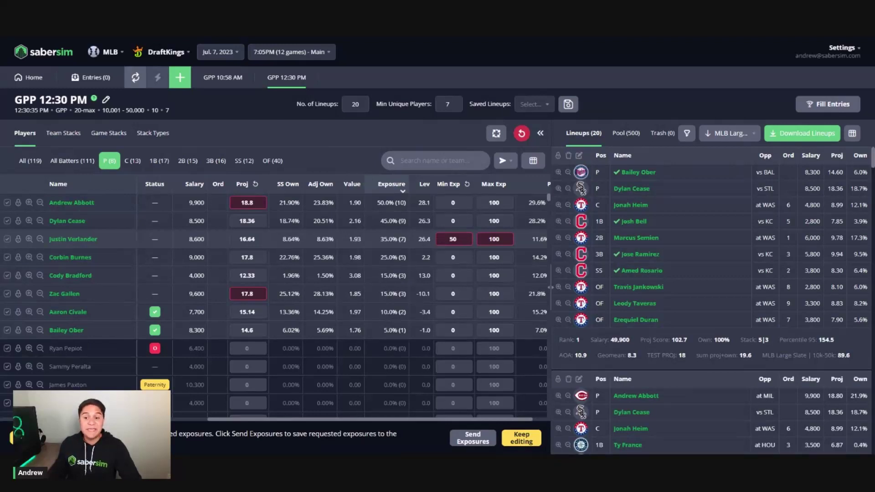
left_click_drag(380, 238, 405, 239)
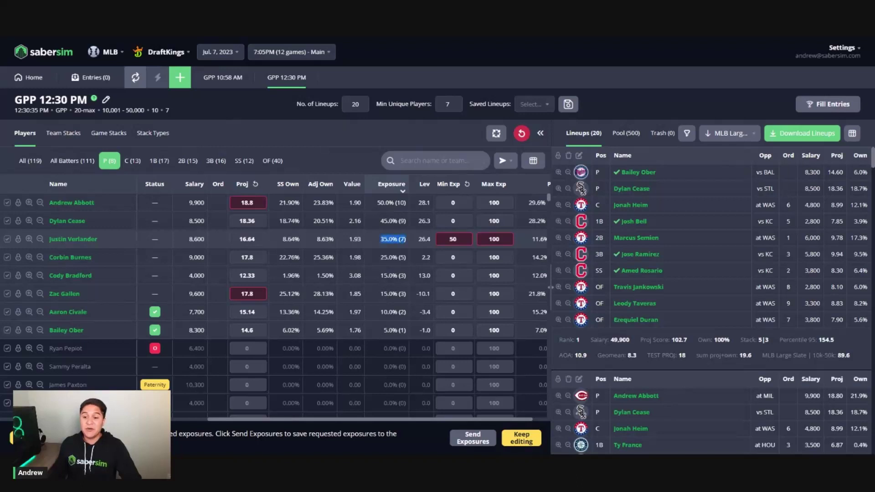
left_click(372, 157)
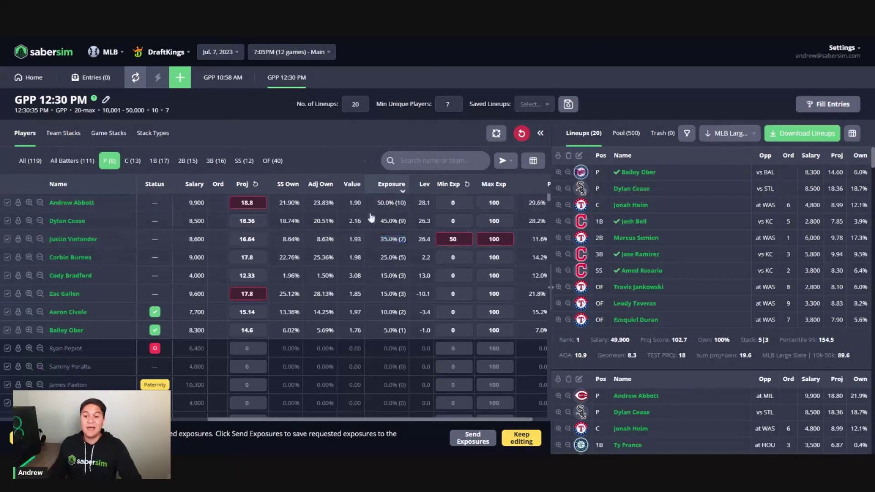
left_click(452, 238)
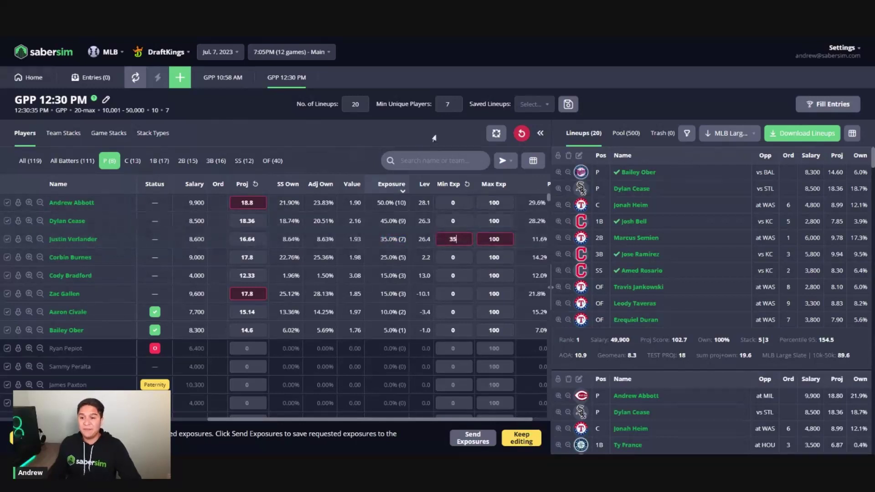
- Apply a 35 minimum exposure for Verlander, then change it back to 50
type("35")
left_click(472, 136)
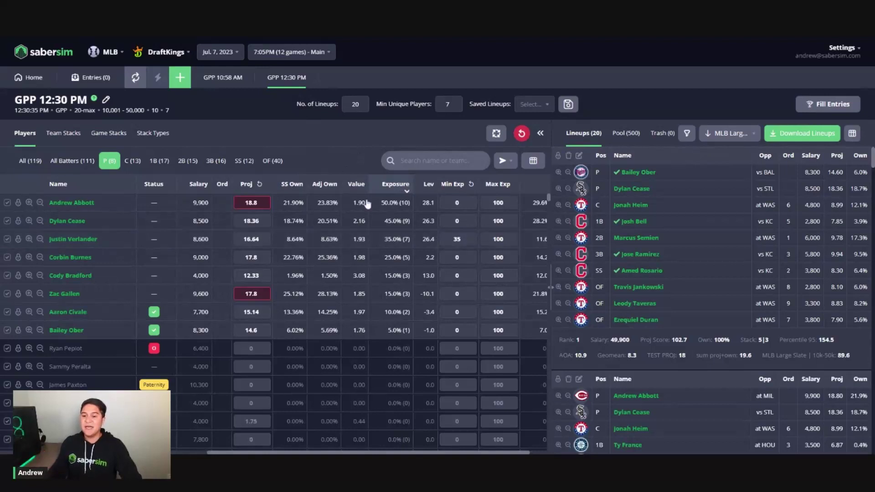
double_click(457, 239)
type("50")
left_click(366, 142)
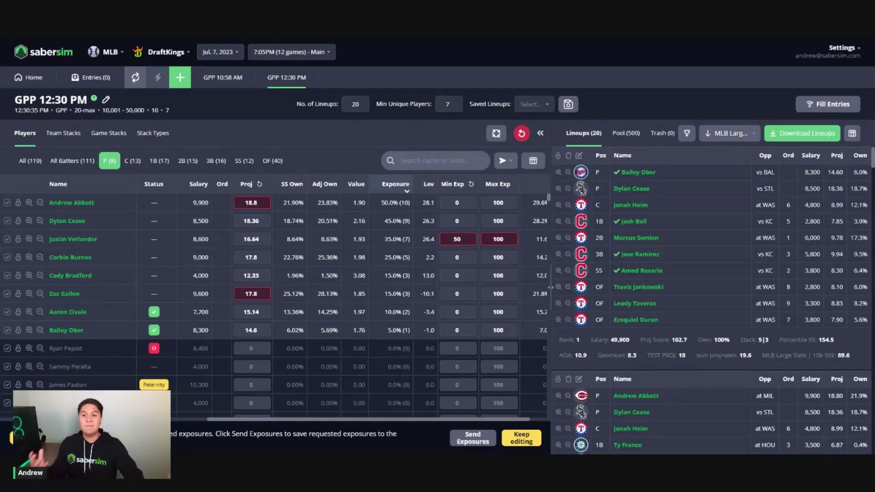
- Lower Min Unique Players to 6 and return to the Projections page
left_click(456, 107)
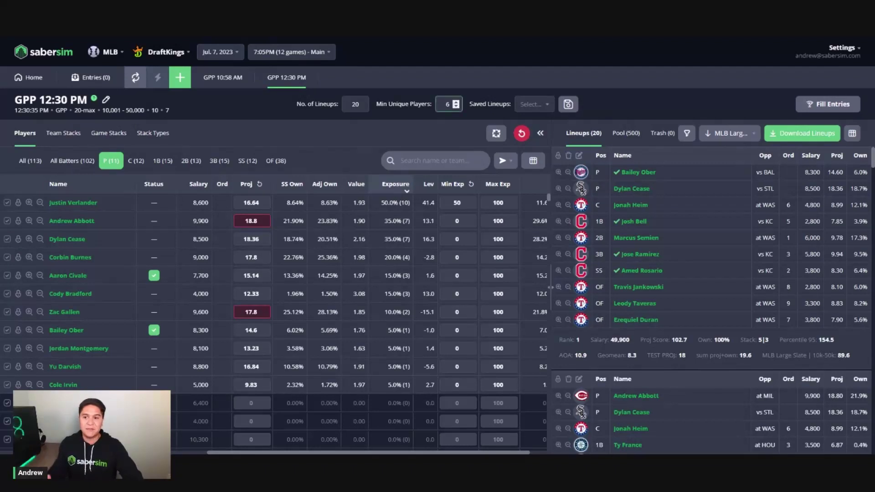
left_click(36, 78)
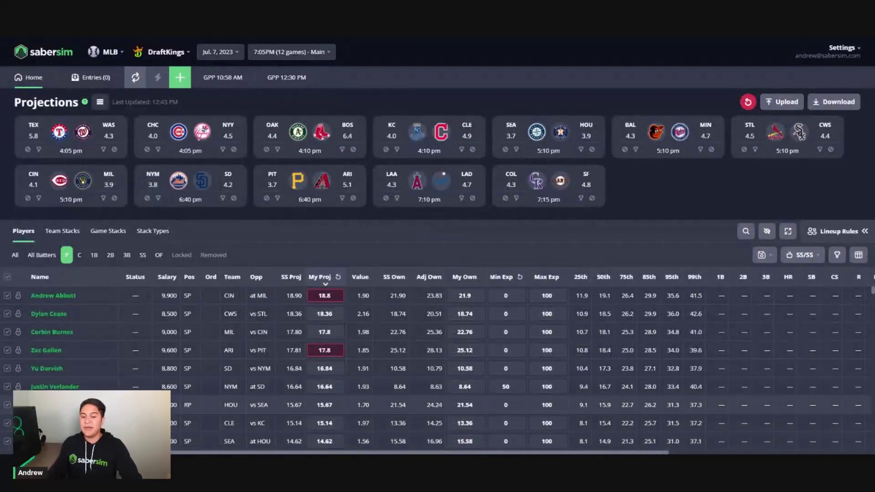
- Raise Justin Verlander's projection to 17.75
left_click(311, 385)
left_click(310, 384)
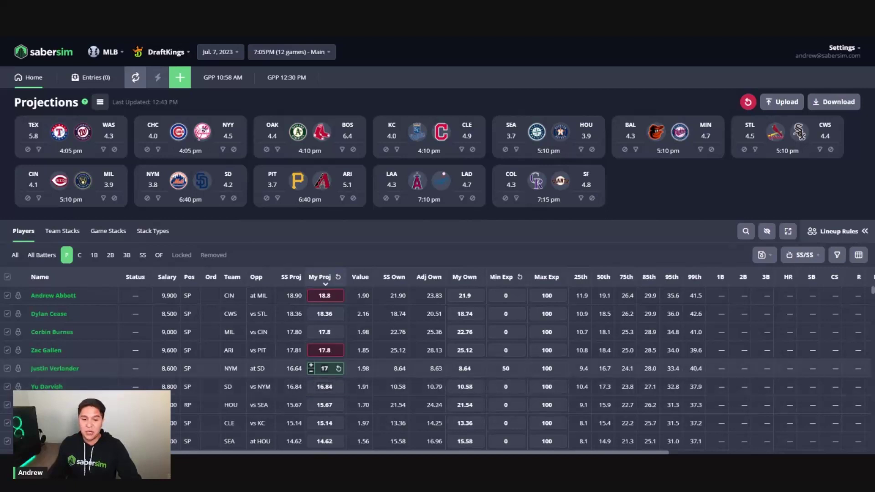
type(".75")
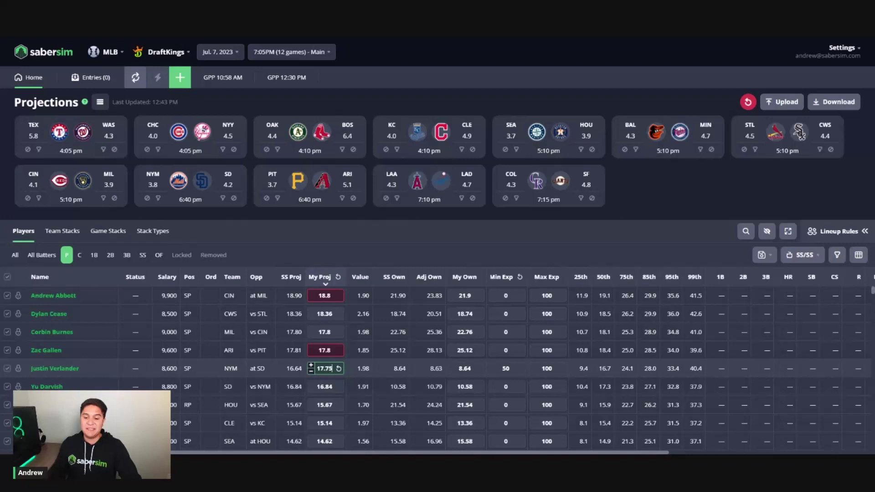
key("Return")
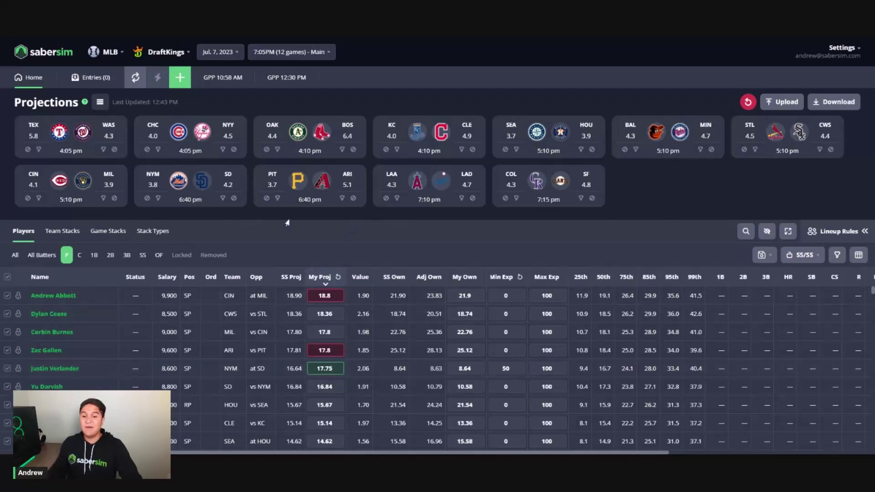
- Increase Texas's implied run total from 5.8 to 6.1
mouse_move(54, 173)
mouse_move(40, 140)
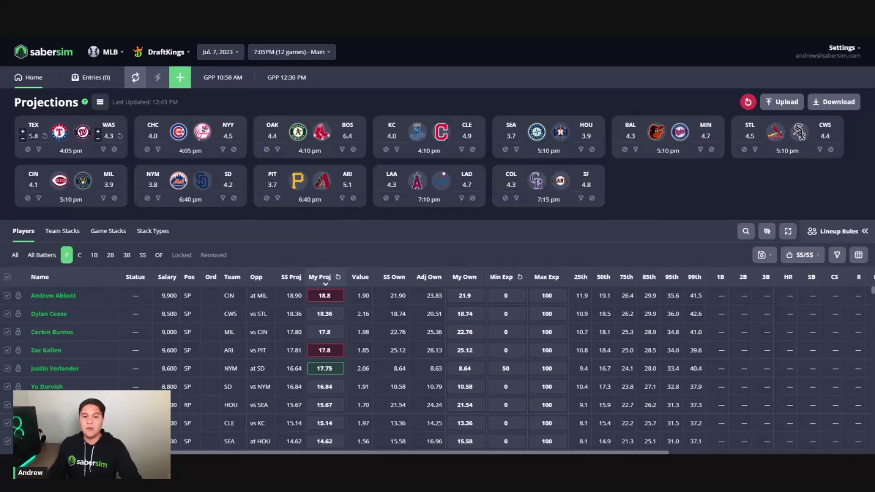
left_click(22, 131)
left_click(22, 132)
left_click(22, 132)
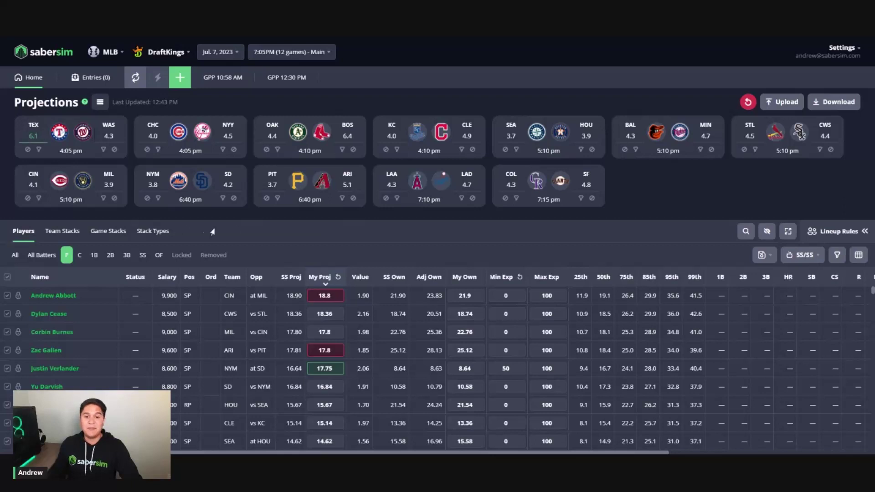
- Apply the Texas run-total change to the games, reloading projections
left_click(440, 103)
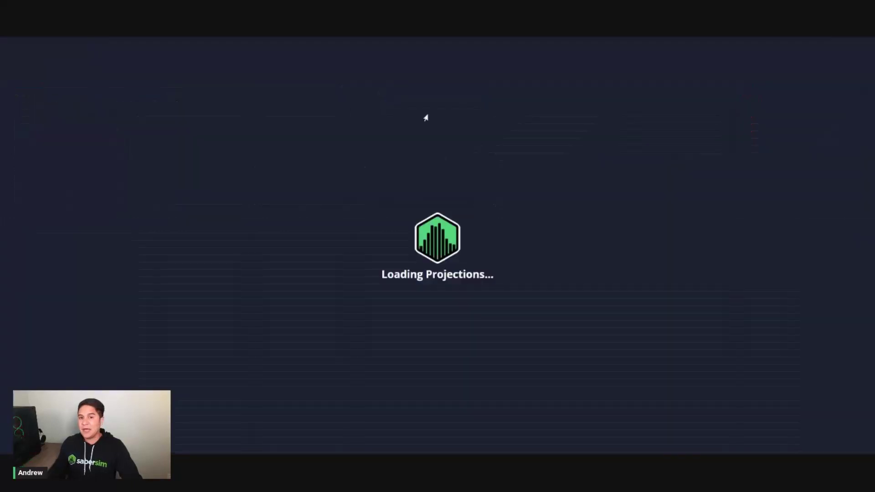